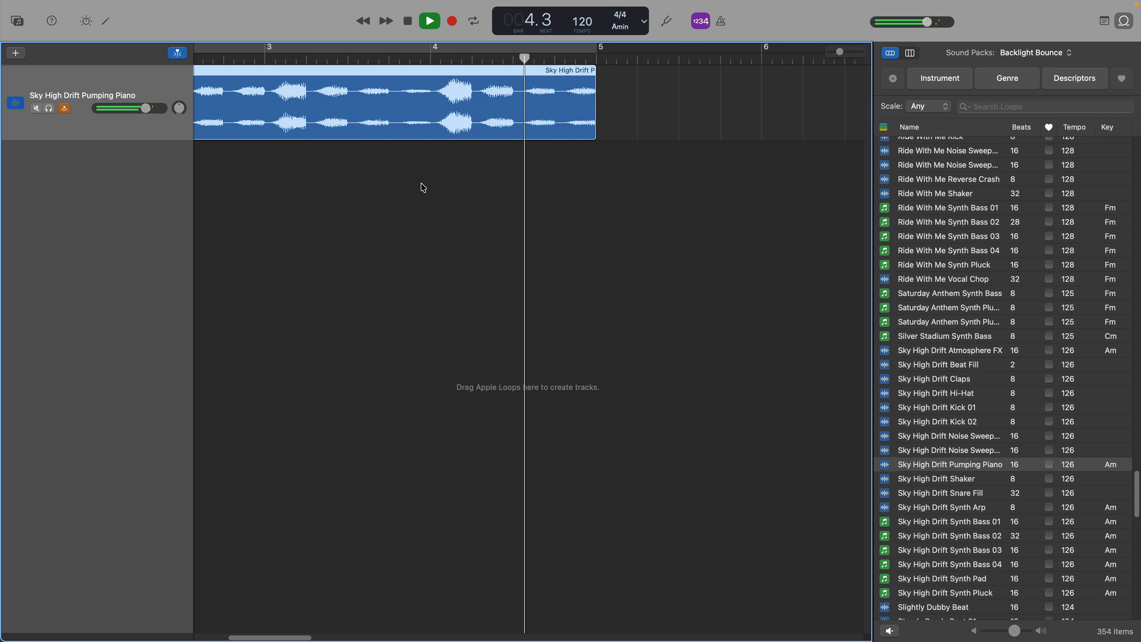
Stop playback and split the Sky High Drift Pumping Piano region at bar 2
{"action": "key", "text": "space"}
{"action": "left_click", "coordinate": [365, 56]}
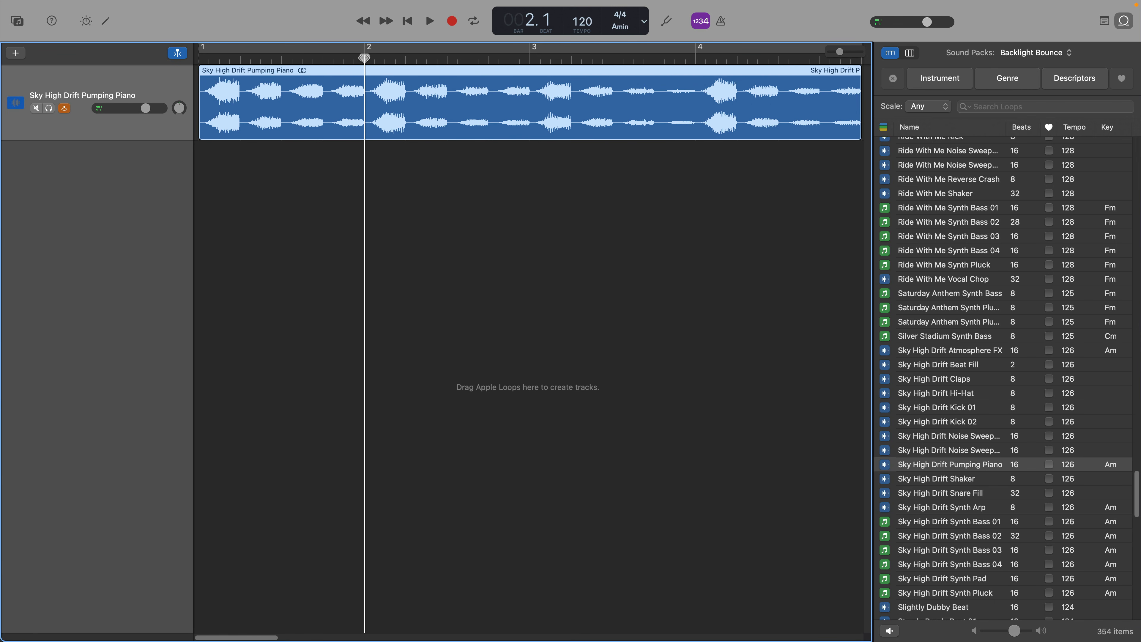
{"action": "right_click", "coordinate": [388, 100]}
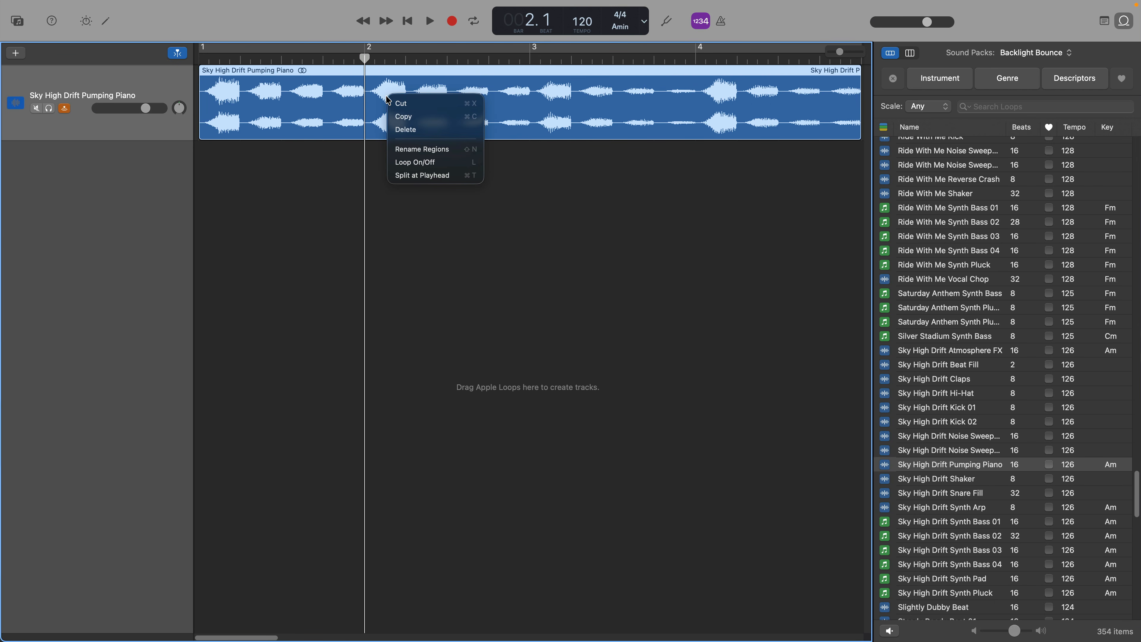
{"action": "left_click", "coordinate": [432, 175]}
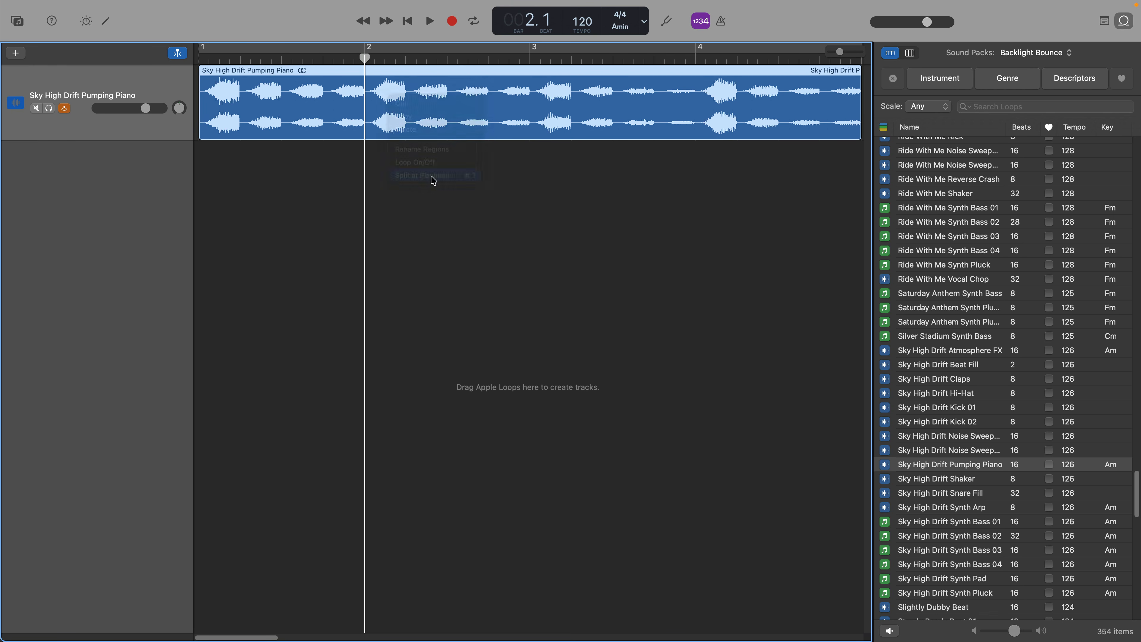
Split the remaining piano region at bar 3 and again at bar 4
{"action": "key", "text": "space"}
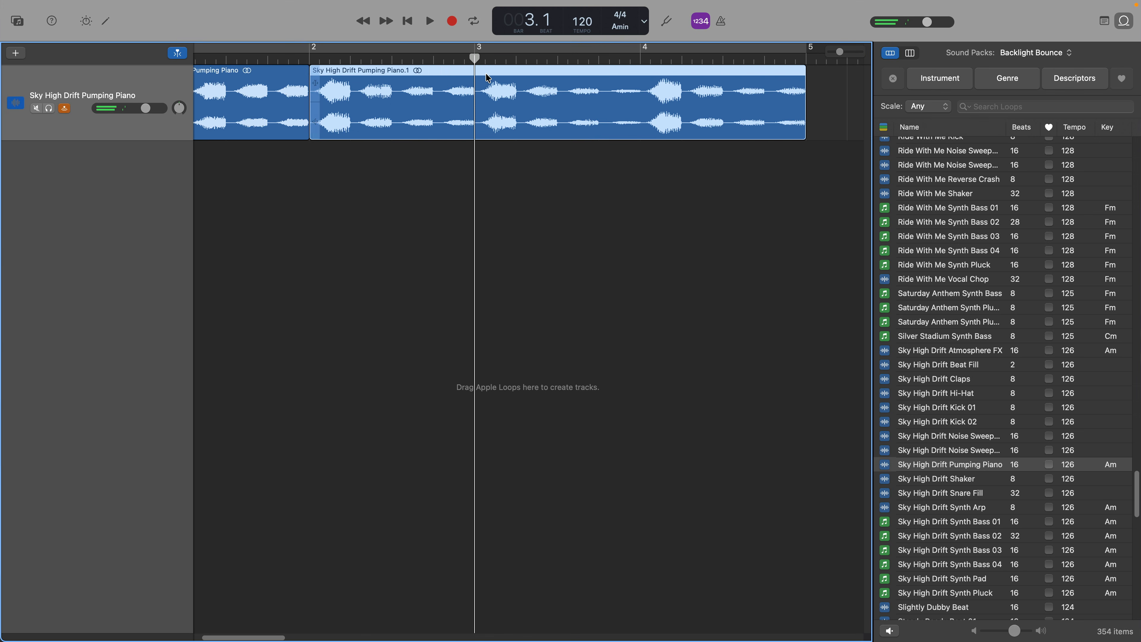
{"action": "right_click", "coordinate": [490, 95]}
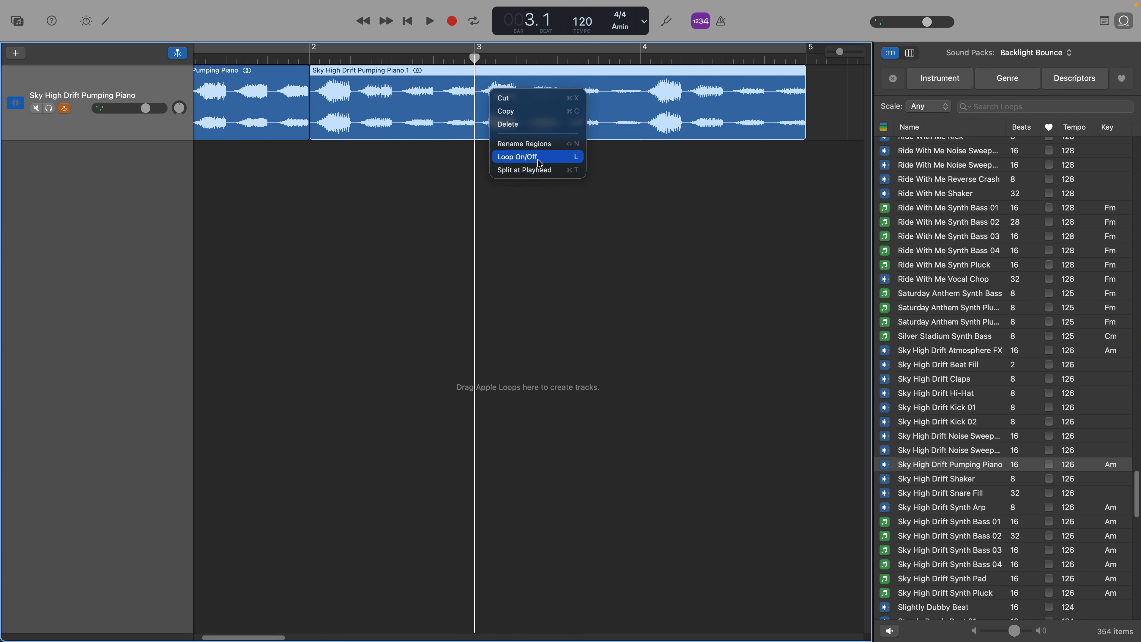
{"action": "left_click", "coordinate": [542, 169]}
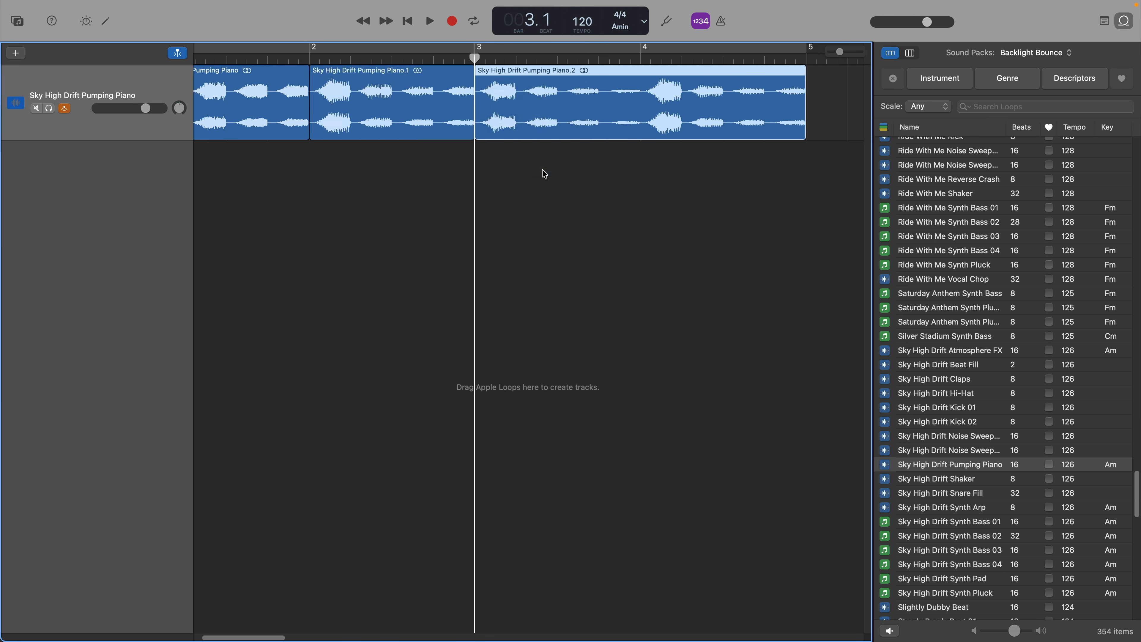
{"action": "left_click", "coordinate": [643, 54]}
{"action": "right_click", "coordinate": [602, 101]}
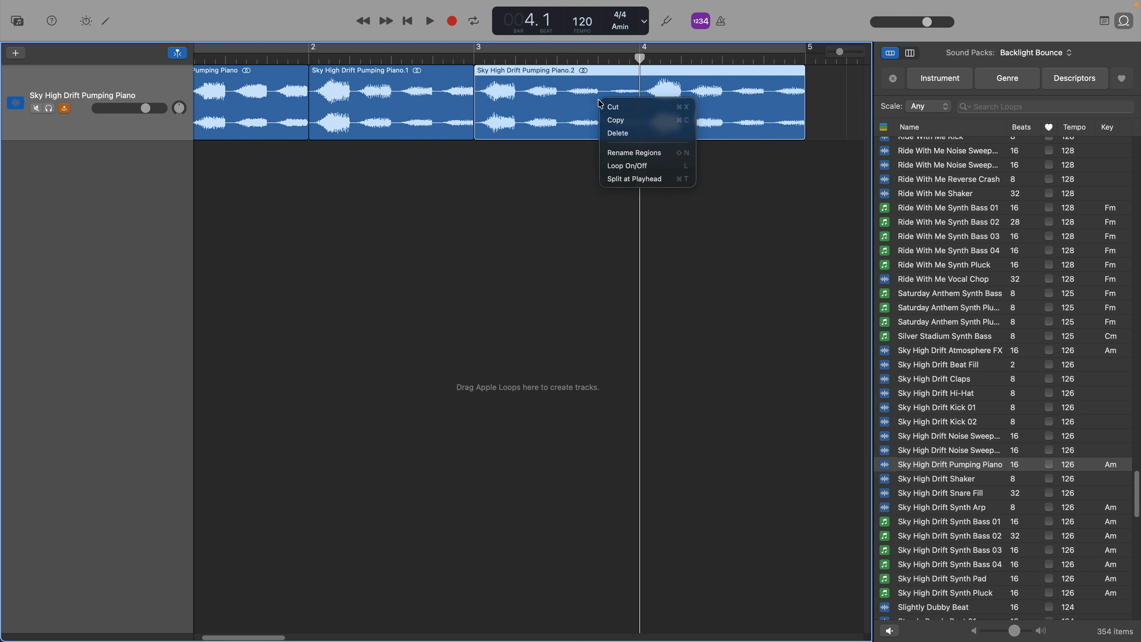
{"action": "left_click", "coordinate": [643, 180]}
Move the second piano piece to the end, shift the others back to close the gaps across bars 1 to 4, and play from the start
{"action": "scroll", "coordinate": [513, 137], "scroll_direction": "left", "scroll_amount": 3}
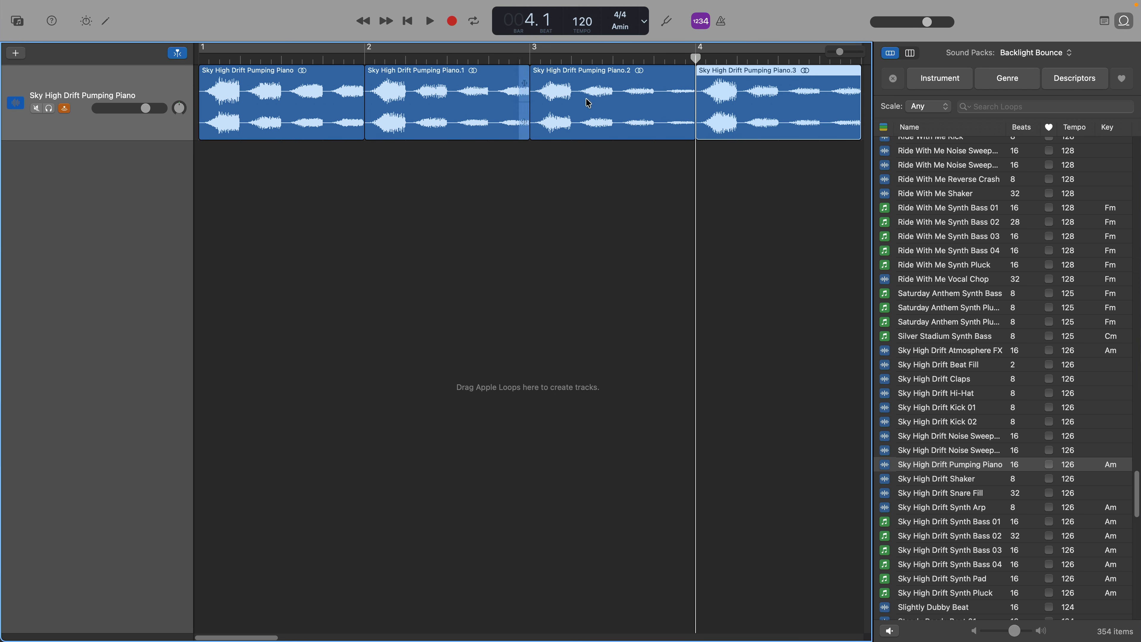
{"action": "left_click_drag", "start_coordinate": [841, 51], "coordinate": [839, 51]}
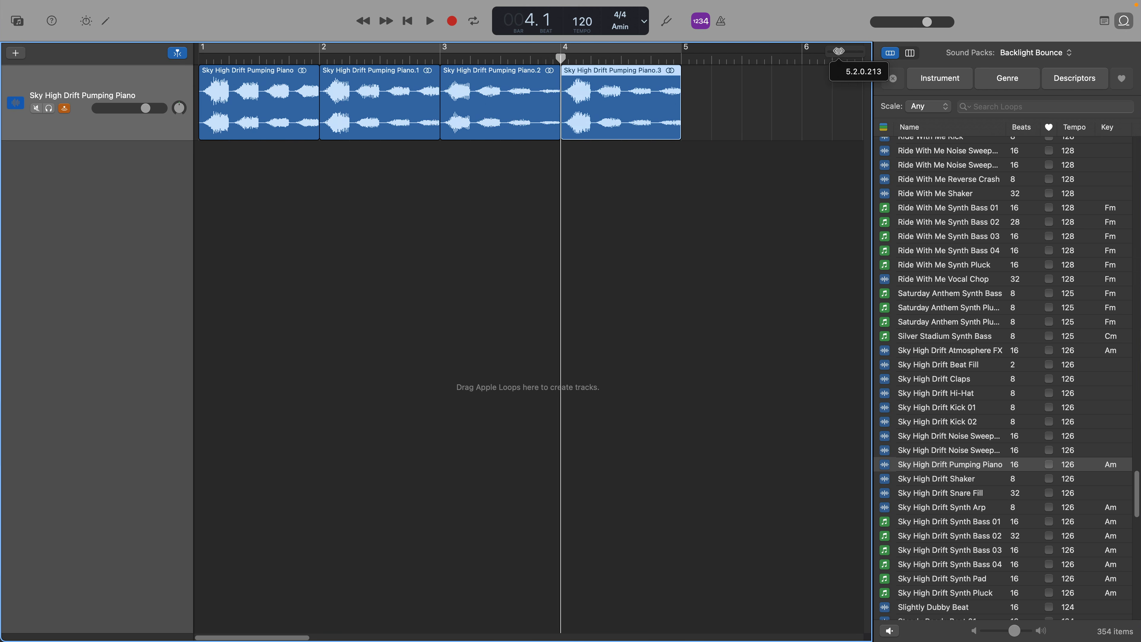
{"action": "left_click_drag", "start_coordinate": [370, 104], "coordinate": [737, 104]}
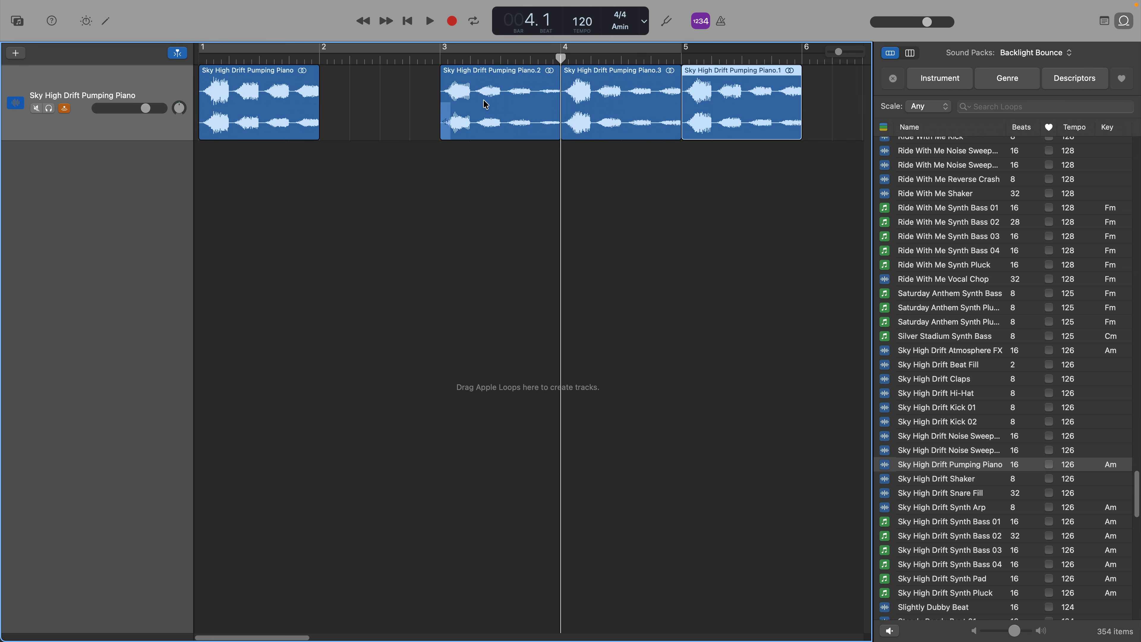
{"action": "left_click_drag", "start_coordinate": [485, 99], "coordinate": [365, 99]}
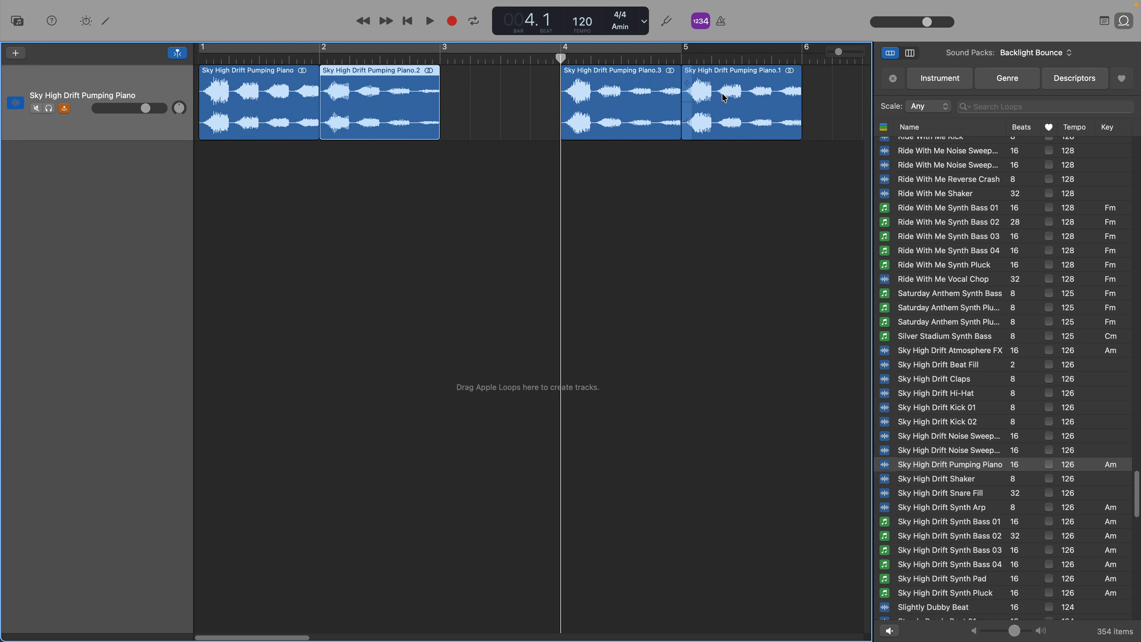
{"action": "left_click_drag", "start_coordinate": [608, 105], "coordinate": [487, 102]}
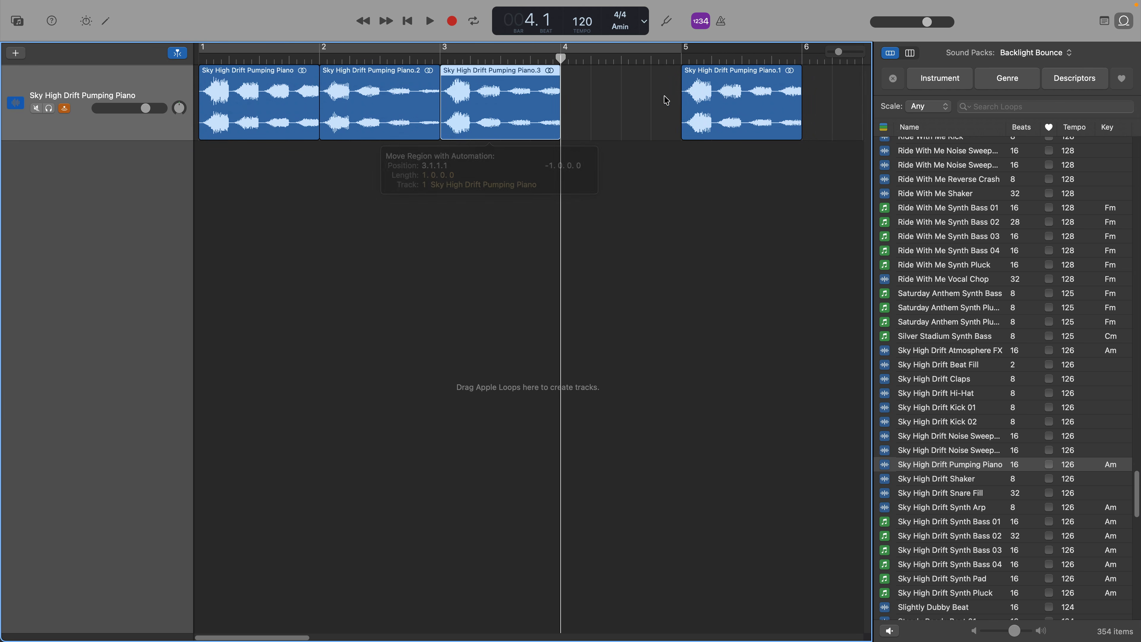
{"action": "left_click", "coordinate": [717, 100]}
{"action": "left_click_drag", "start_coordinate": [716, 100], "coordinate": [597, 99]}
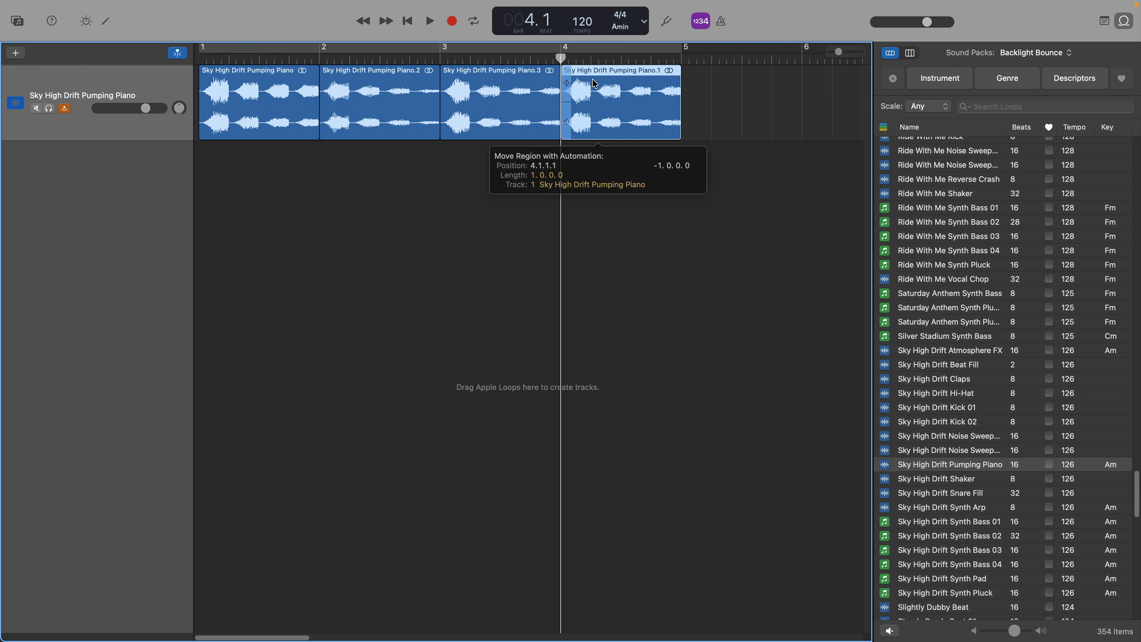
{"action": "left_click", "coordinate": [409, 21]}
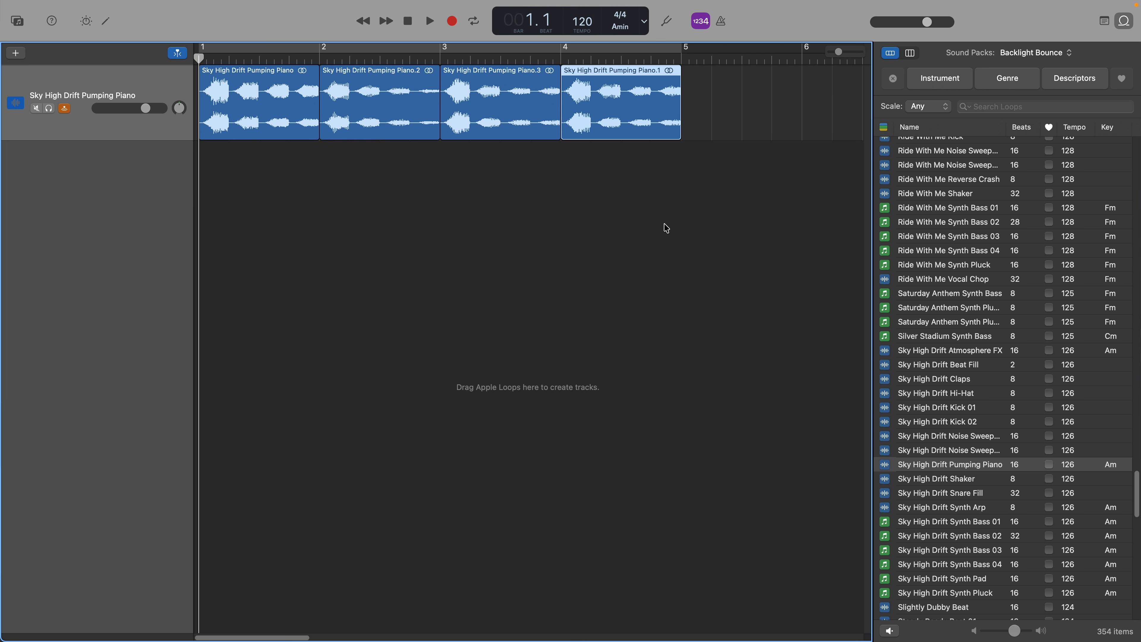
{"action": "key", "text": "space"}
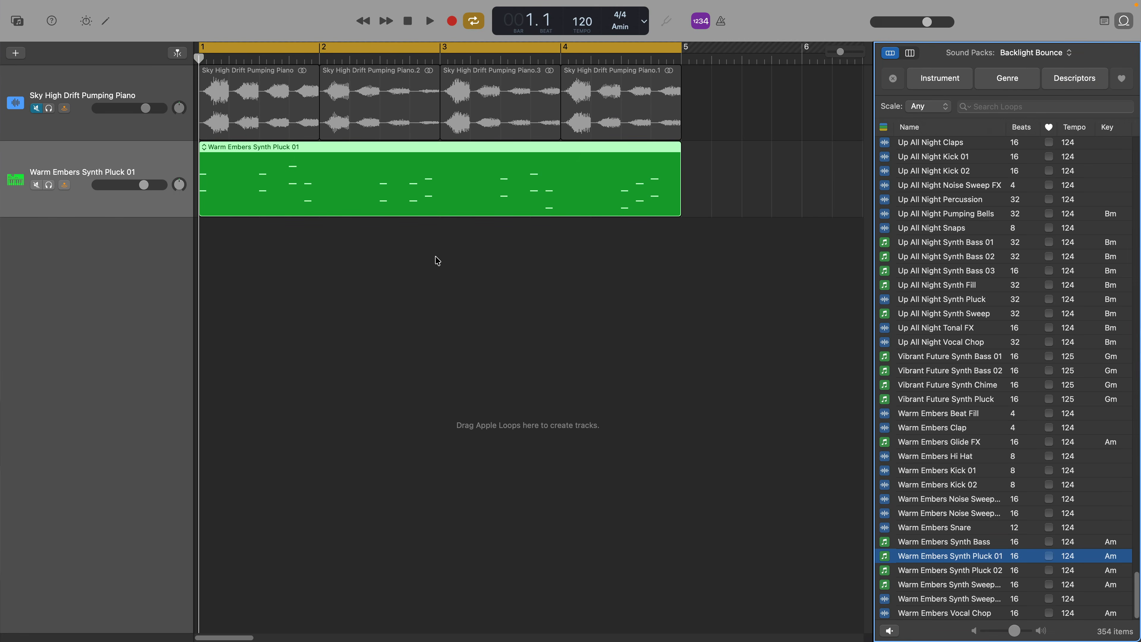
Open the Warm Embers Synth Pluck 01 region in the Piano Roll and play its opening bar
{"action": "left_click", "coordinate": [283, 177]}
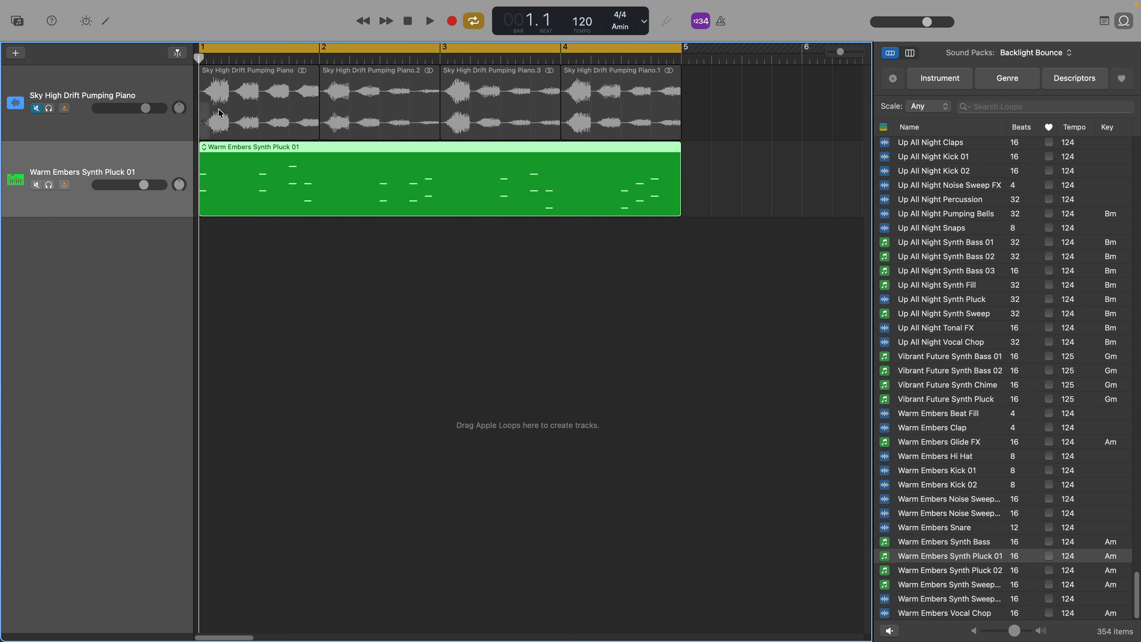
{"action": "left_click", "coordinate": [107, 21]}
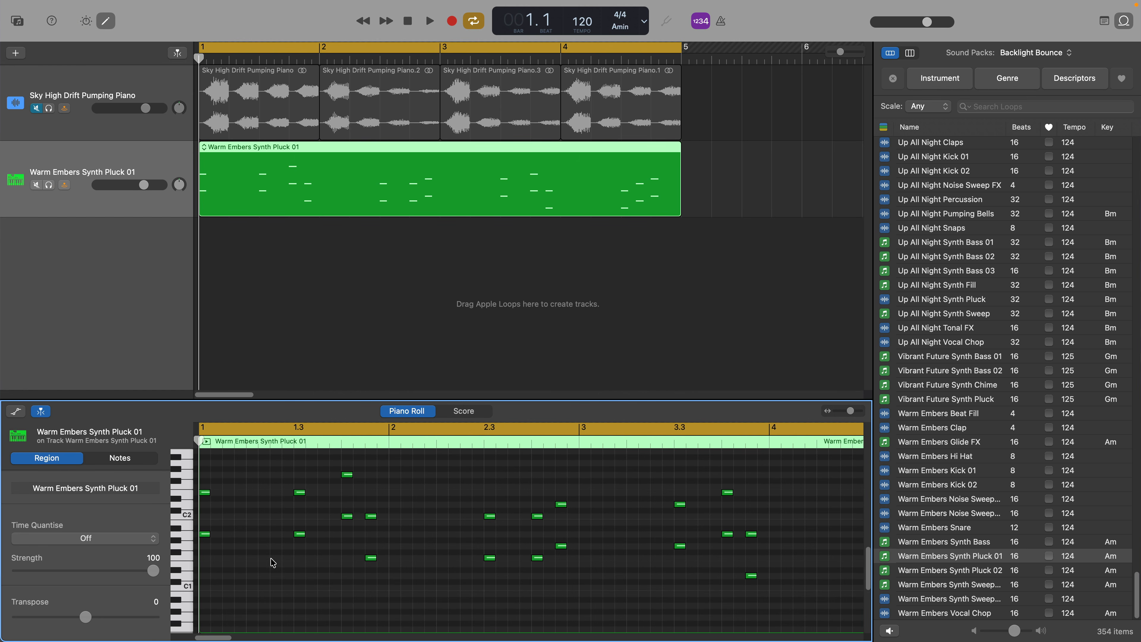
{"action": "key", "text": "space"}
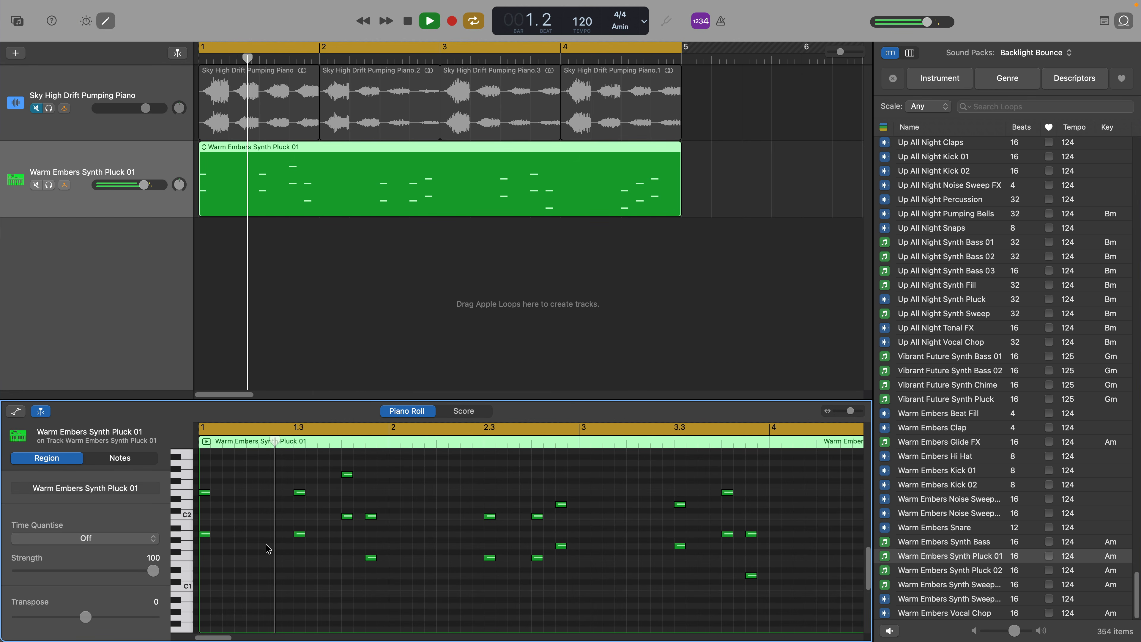
{"action": "key", "text": "space"}
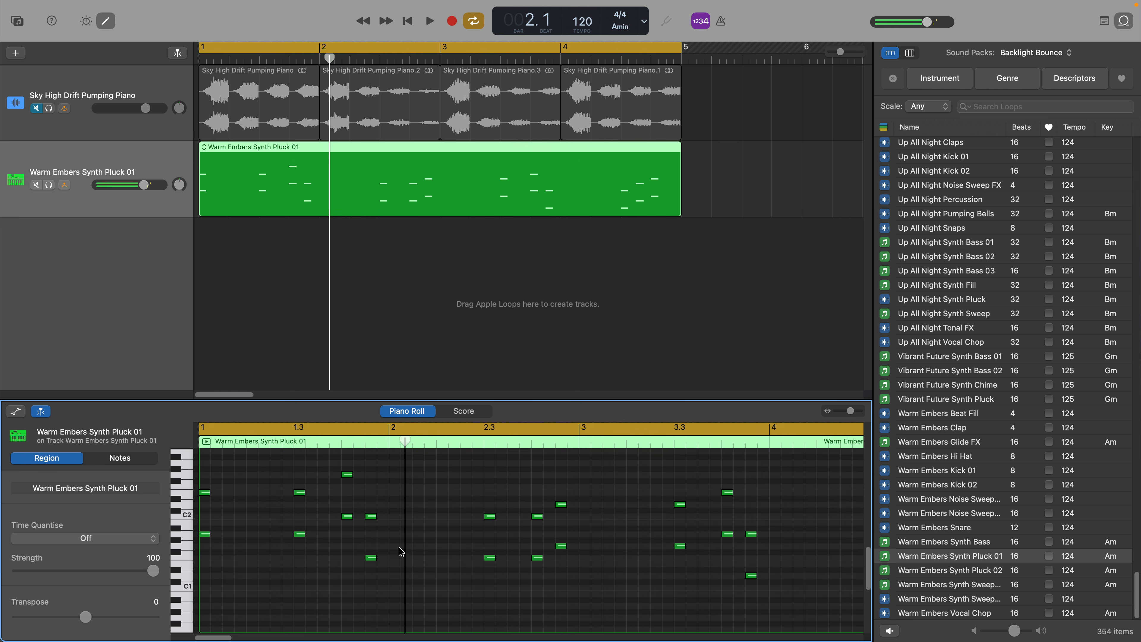
Raise the last note pair of bar 1 to a C5 chord and the pair at 1.3 to a B5 chord, then play the region
{"action": "left_click", "coordinate": [375, 520]}
{"action": "left_click_drag", "start_coordinate": [367, 492], "coordinate": [381, 598]}
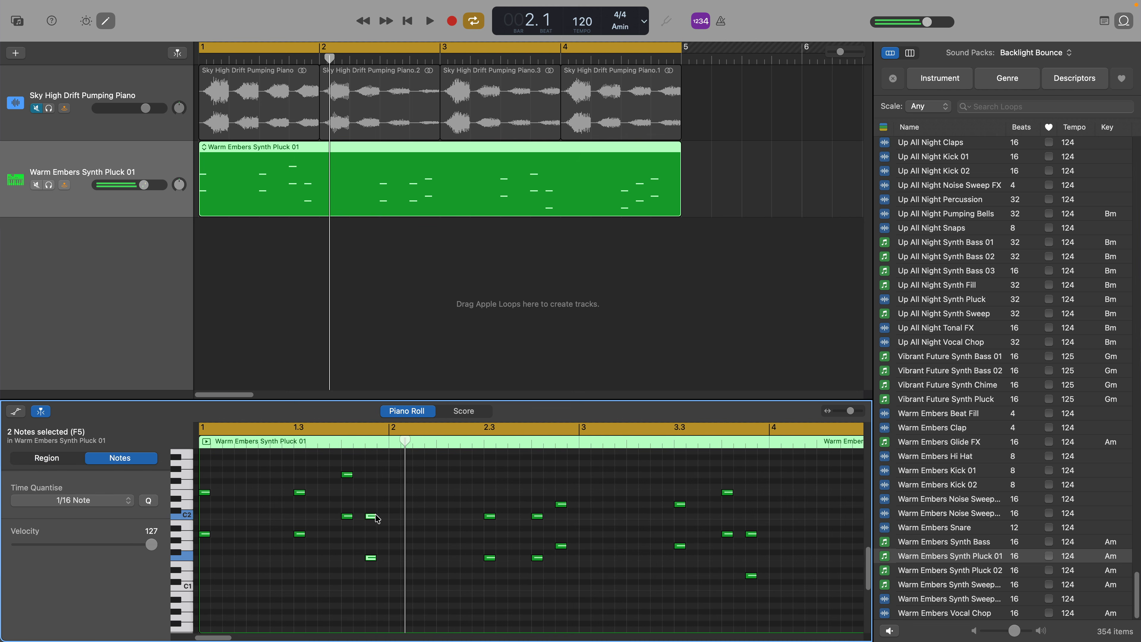
{"action": "left_click_drag", "start_coordinate": [374, 521], "coordinate": [374, 475]}
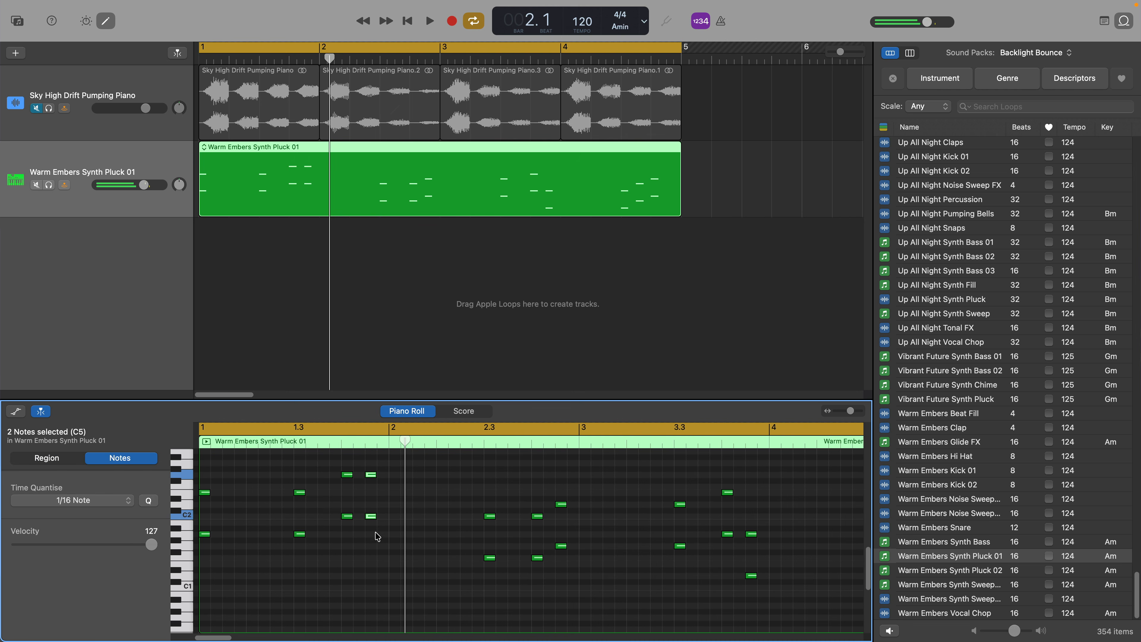
{"action": "left_click_drag", "start_coordinate": [285, 480], "coordinate": [303, 528]}
{"action": "key", "text": "space"}
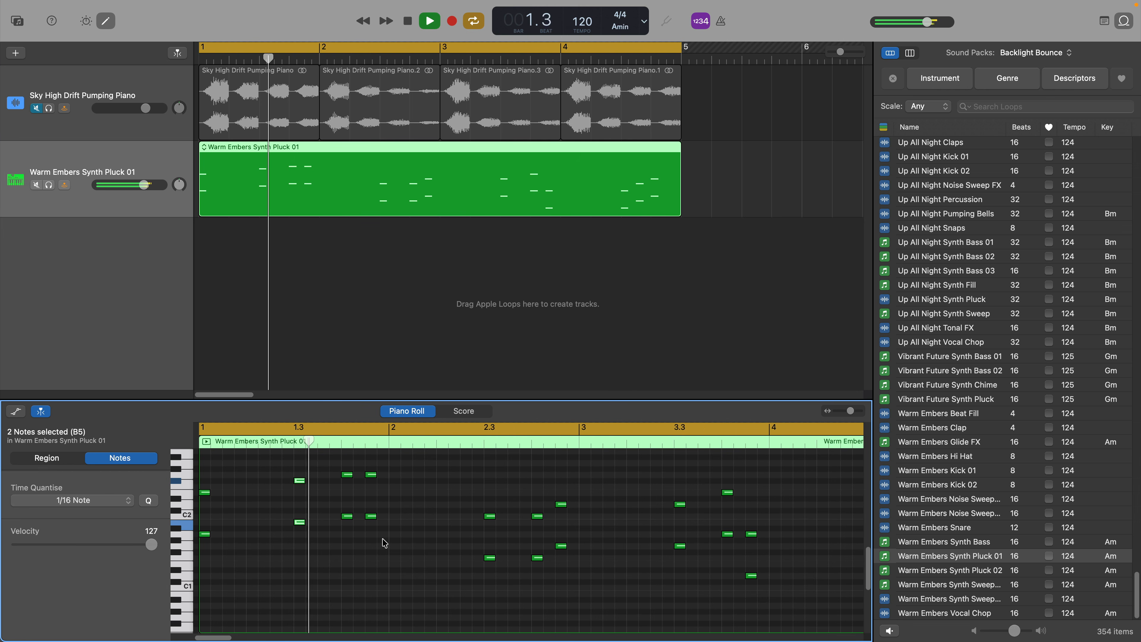
Lower the note pair on beat 4 of bar 3 by five semitones, raise bar 4's last two pairs by two semitones, and play the edited melody
{"action": "left_click_drag", "start_coordinate": [618, 536], "coordinate": [619, 566]}
{"action": "left_click_drag", "start_coordinate": [775, 486], "coordinate": [821, 562]}
{"action": "left_click_drag", "start_coordinate": [788, 517], "coordinate": [789, 505]}
{"action": "key", "text": "space"}
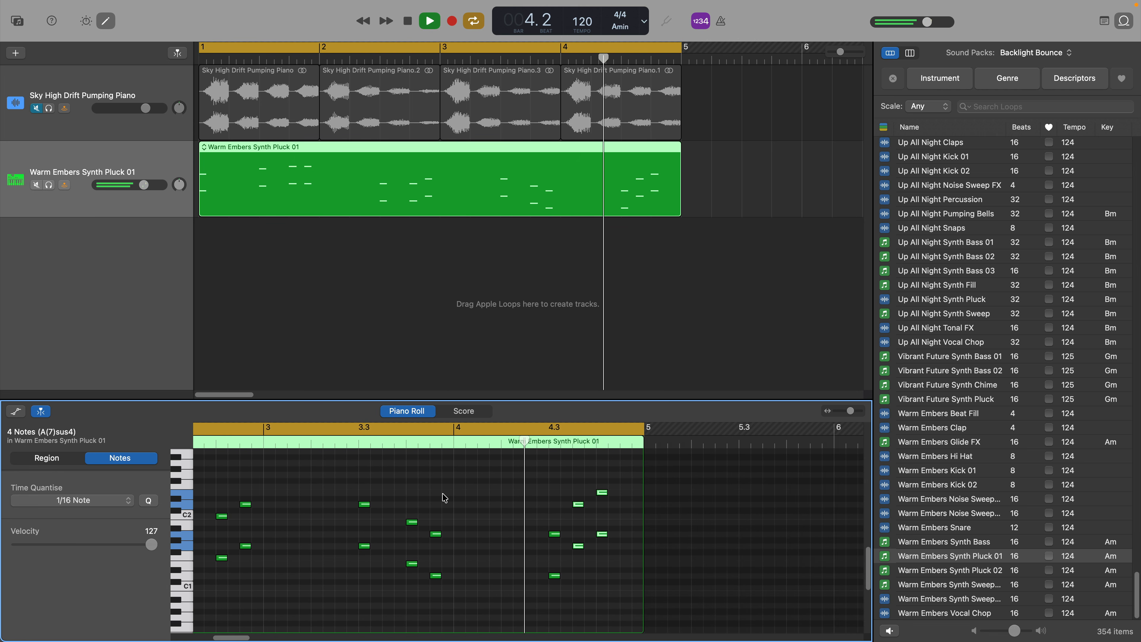
{"action": "key", "text": "space"}
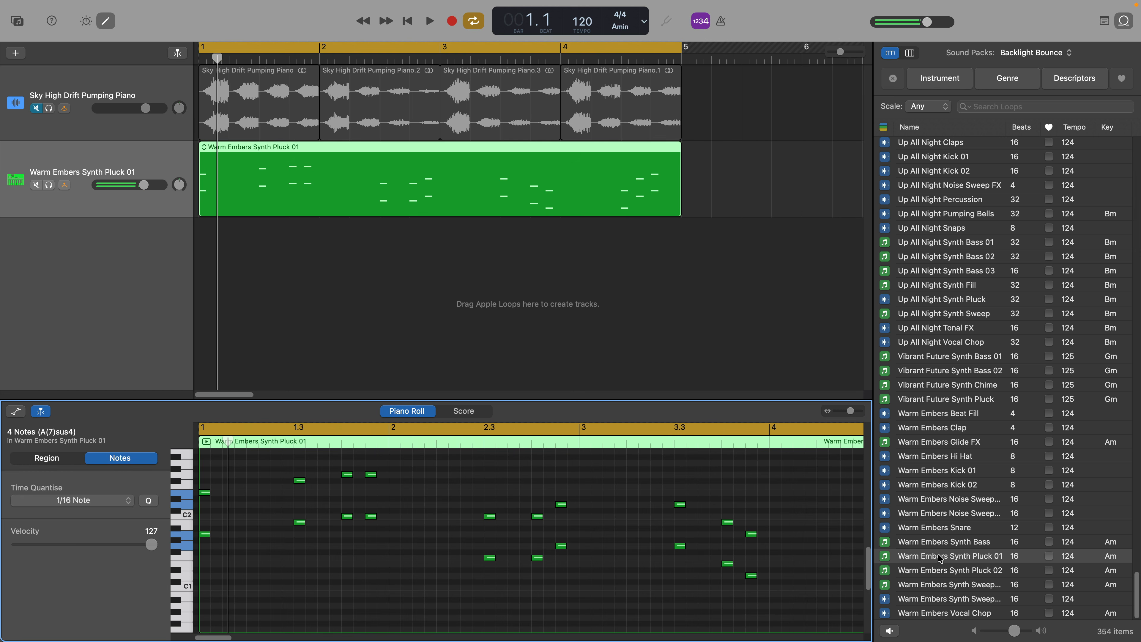
Preview the original Warm Embers Synth Pluck 01 loop to compare it with the edited melody
{"action": "left_click", "coordinate": [963, 561]}
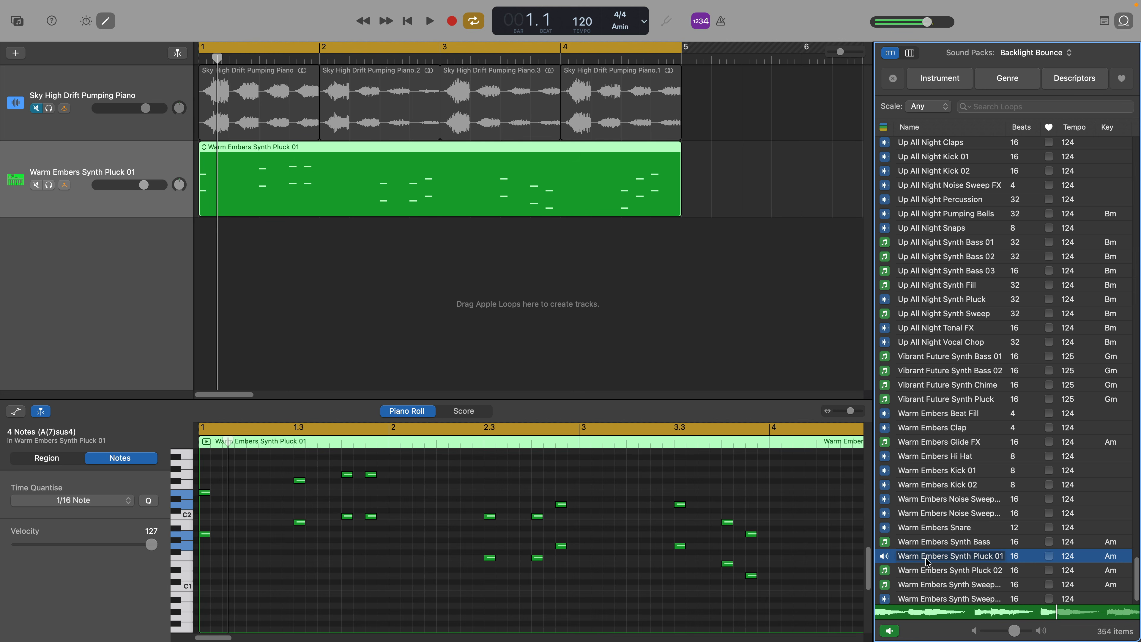
{"action": "left_click", "coordinate": [884, 558]}
{"action": "key", "text": "space"}
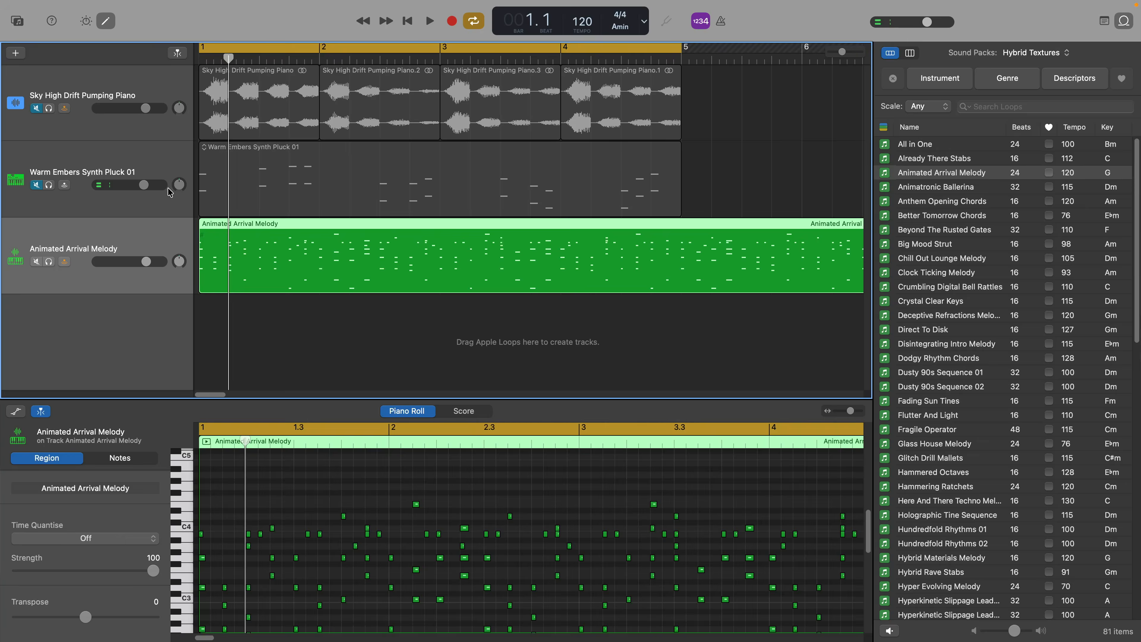
Close the Piano Roll editor and listen to the Animated Arrival Melody track
{"action": "key", "text": "space"}
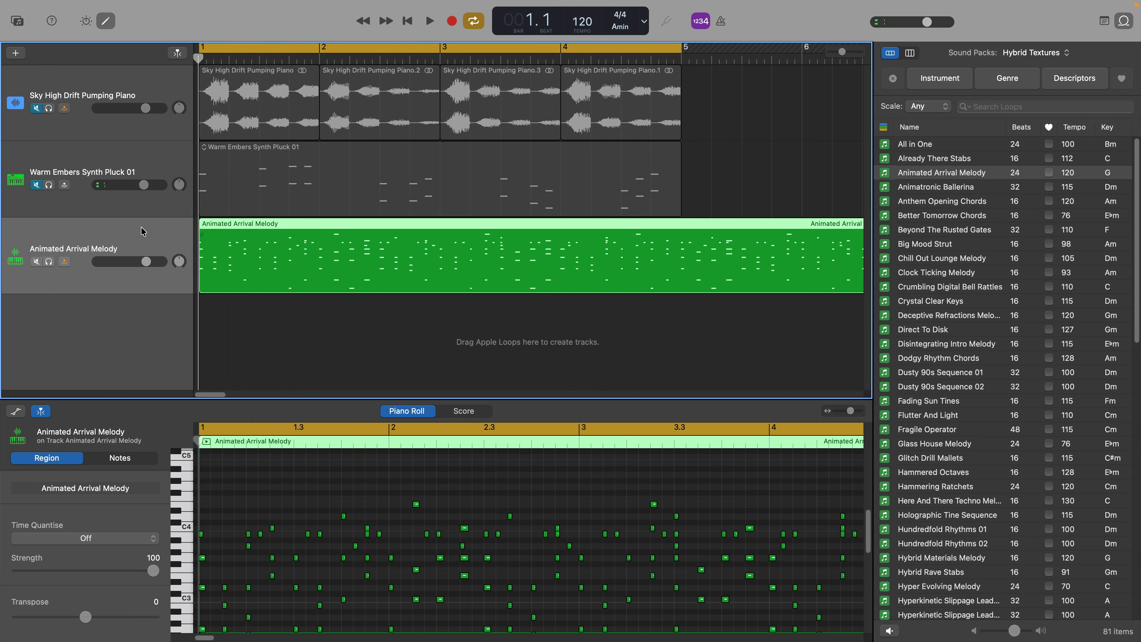
{"action": "left_click", "coordinate": [108, 22]}
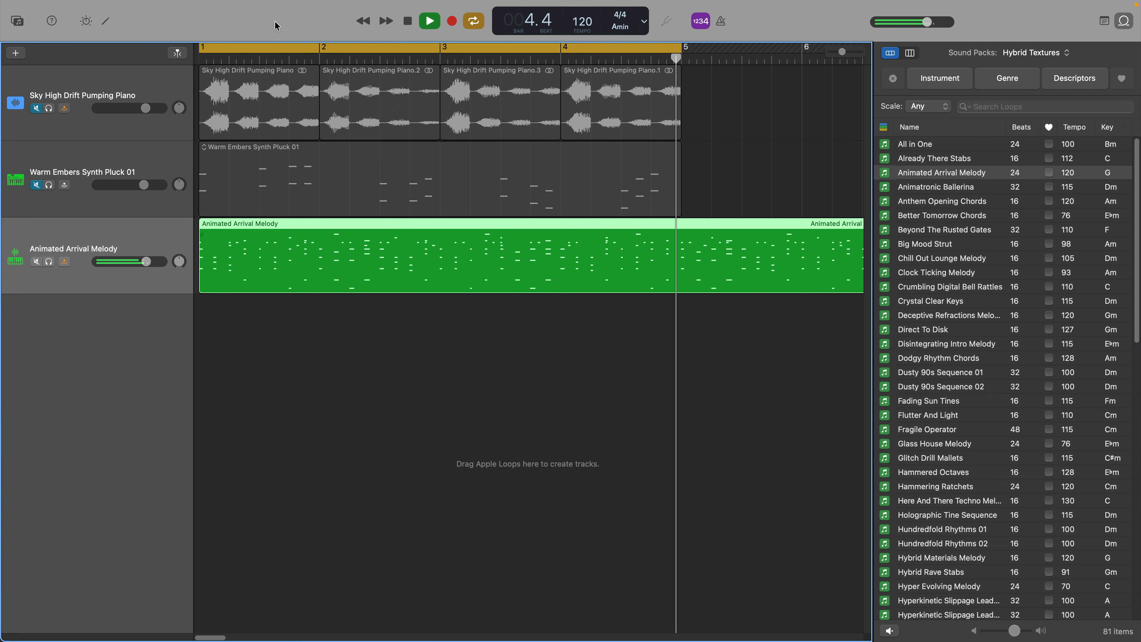
{"action": "key", "text": "space"}
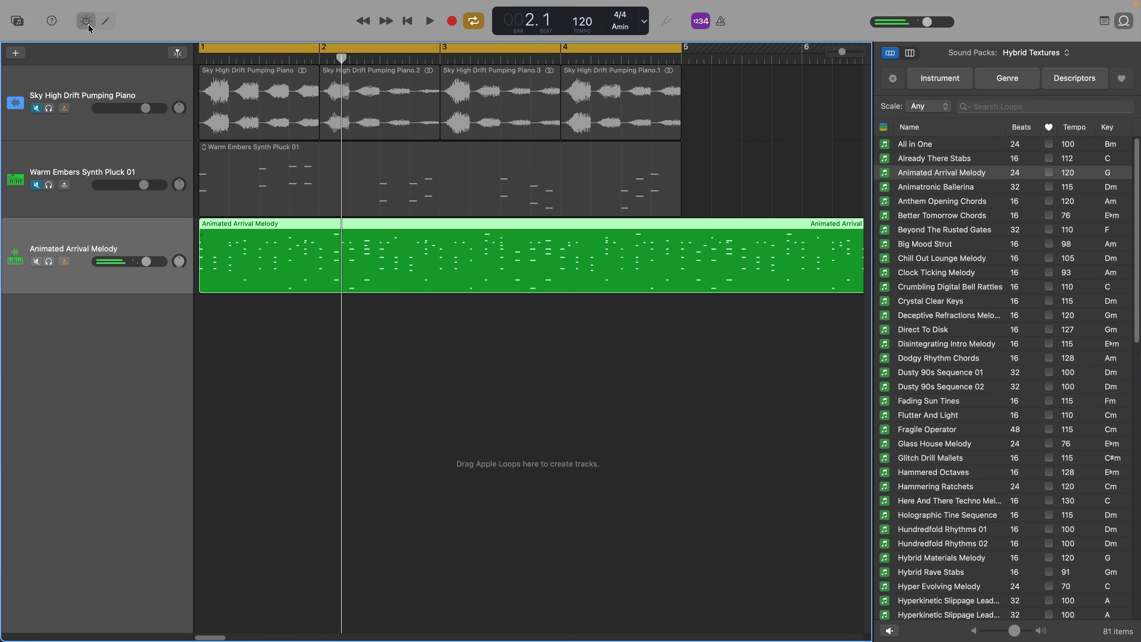
Add the Tape Delay effect to the Animated Arrival Melody track's plug-ins
{"action": "left_click", "coordinate": [89, 26]}
{"action": "left_click", "coordinate": [174, 552]}
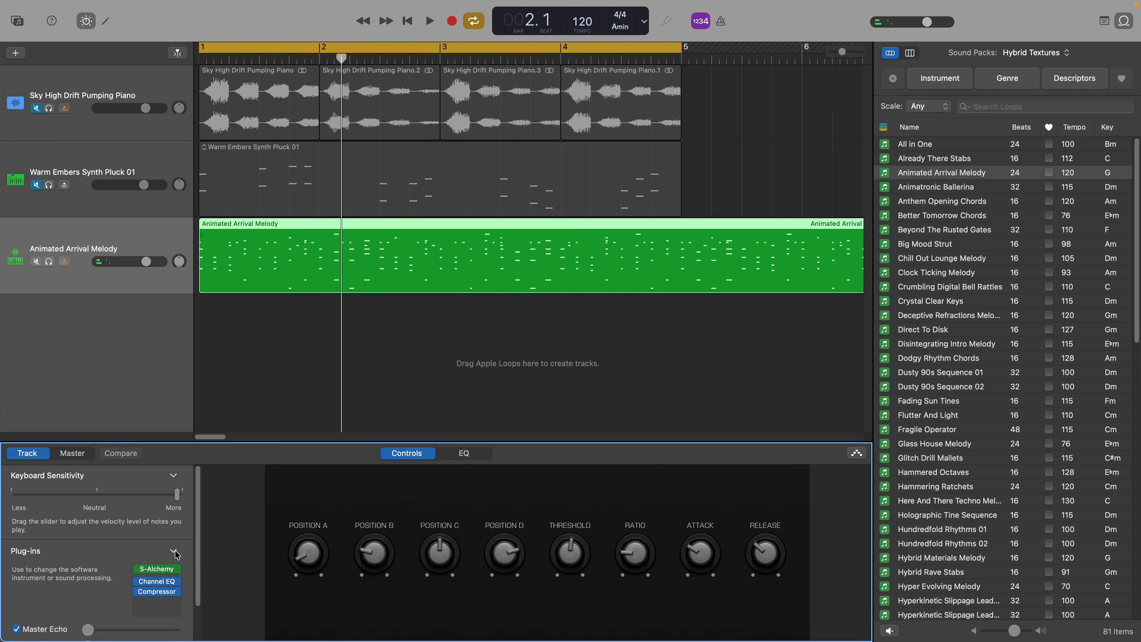
{"action": "left_click", "coordinate": [178, 603]}
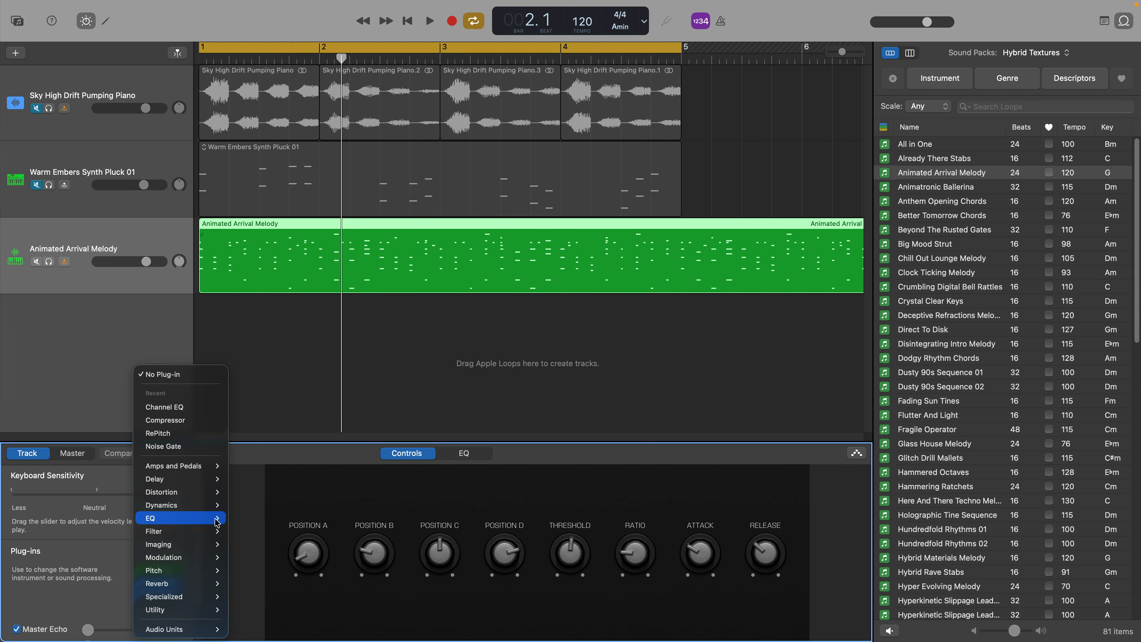
{"action": "mouse_move", "coordinate": [214, 502]}
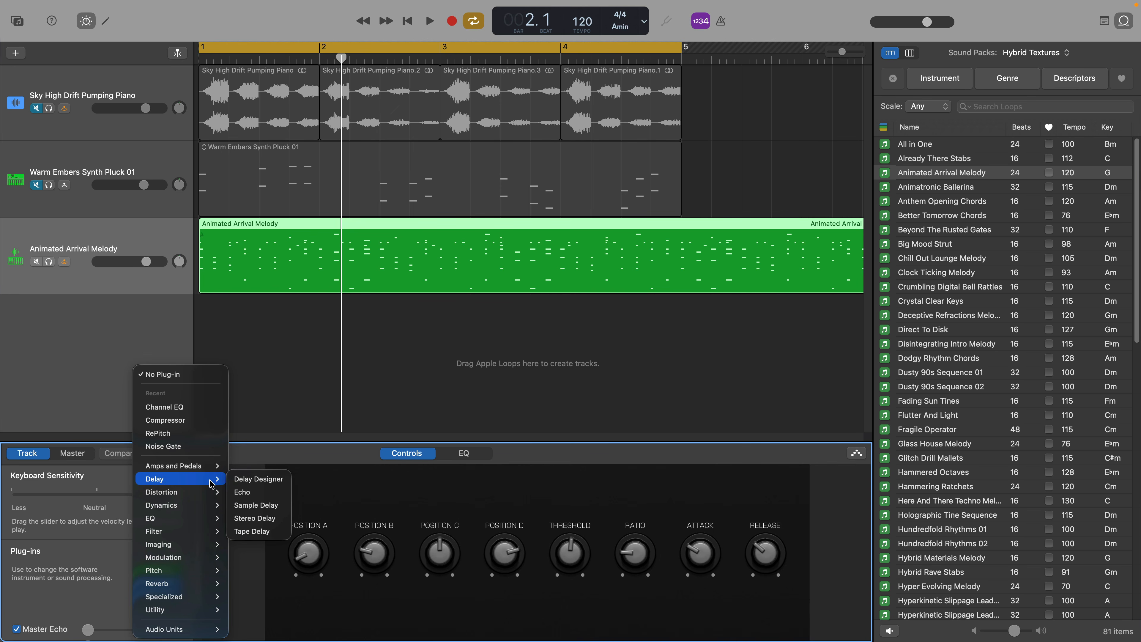
{"action": "left_click", "coordinate": [252, 531]}
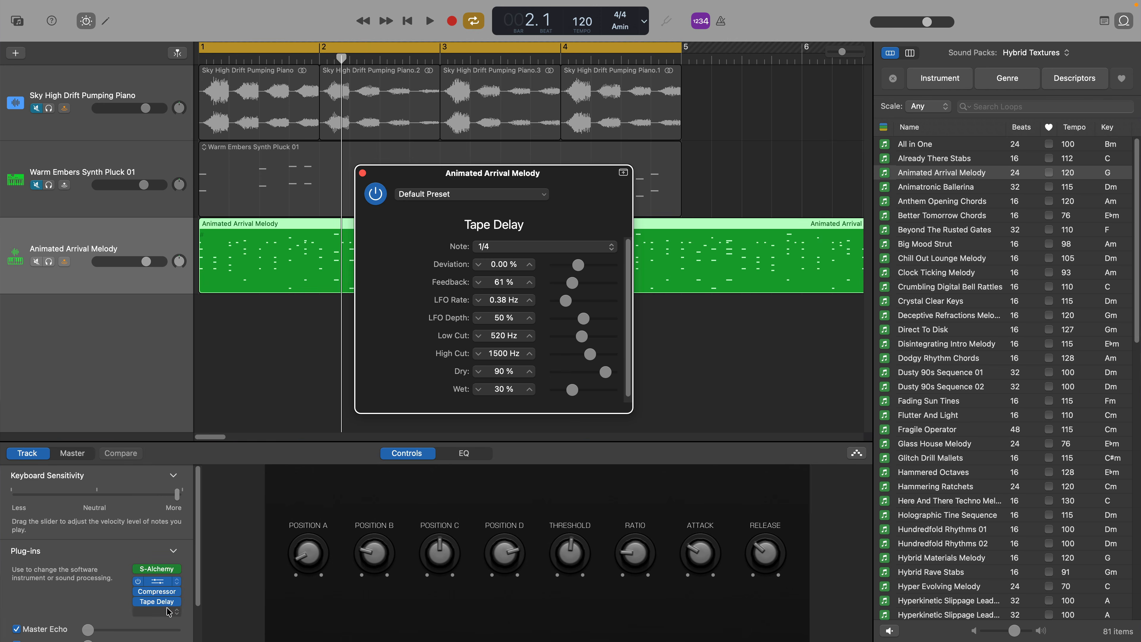
Play the melody from the beginning and try the Tape Delay presets 1/4 Note Dotted and 1/16 Note Dotted
{"action": "key", "text": "Return"}
{"action": "key", "text": "space"}
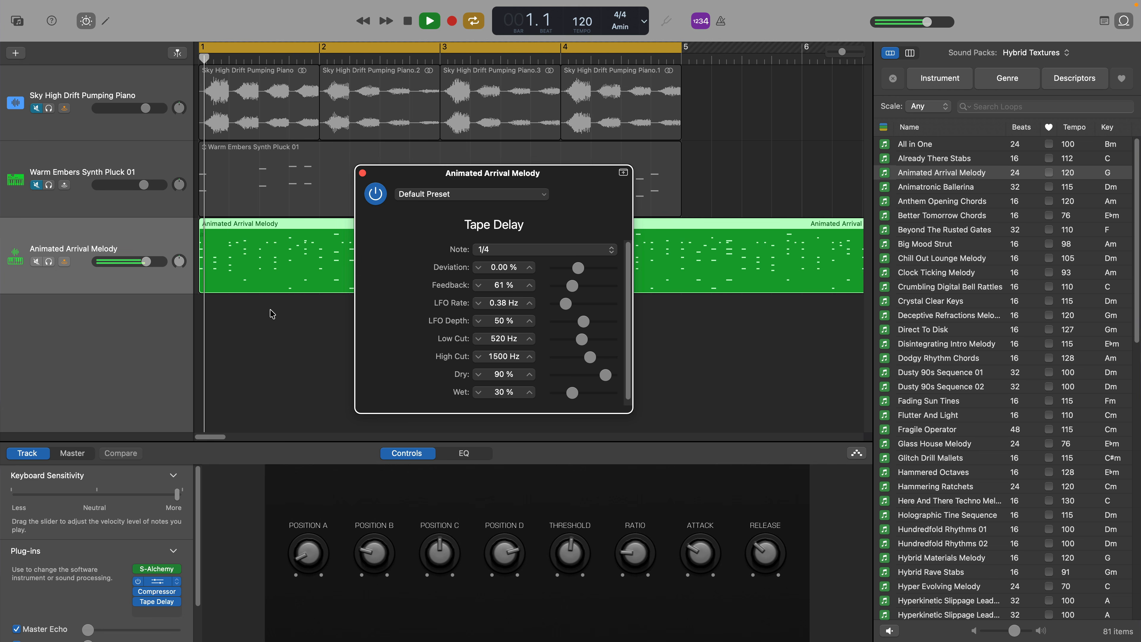
{"action": "left_click", "coordinate": [498, 201]}
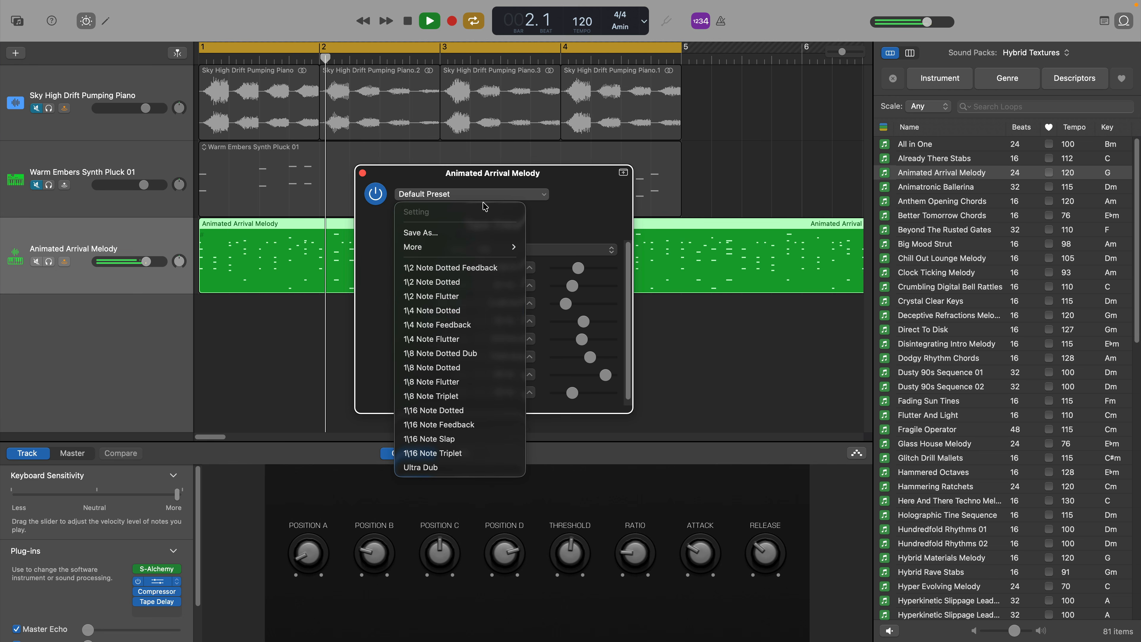
{"action": "left_click", "coordinate": [400, 295]}
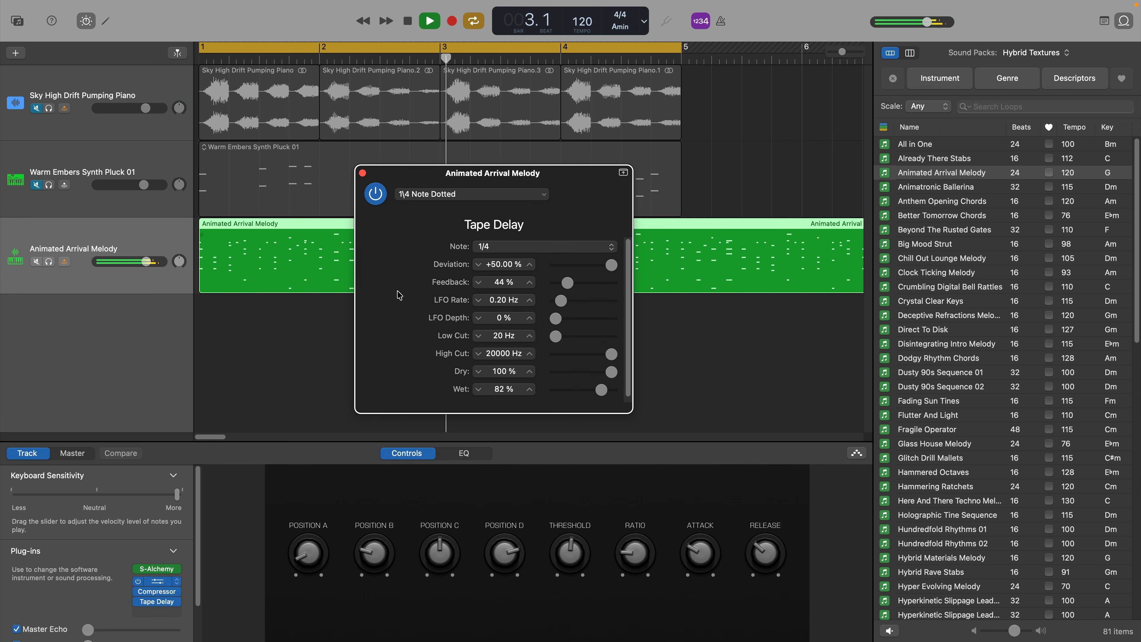
{"action": "left_click", "coordinate": [514, 199]}
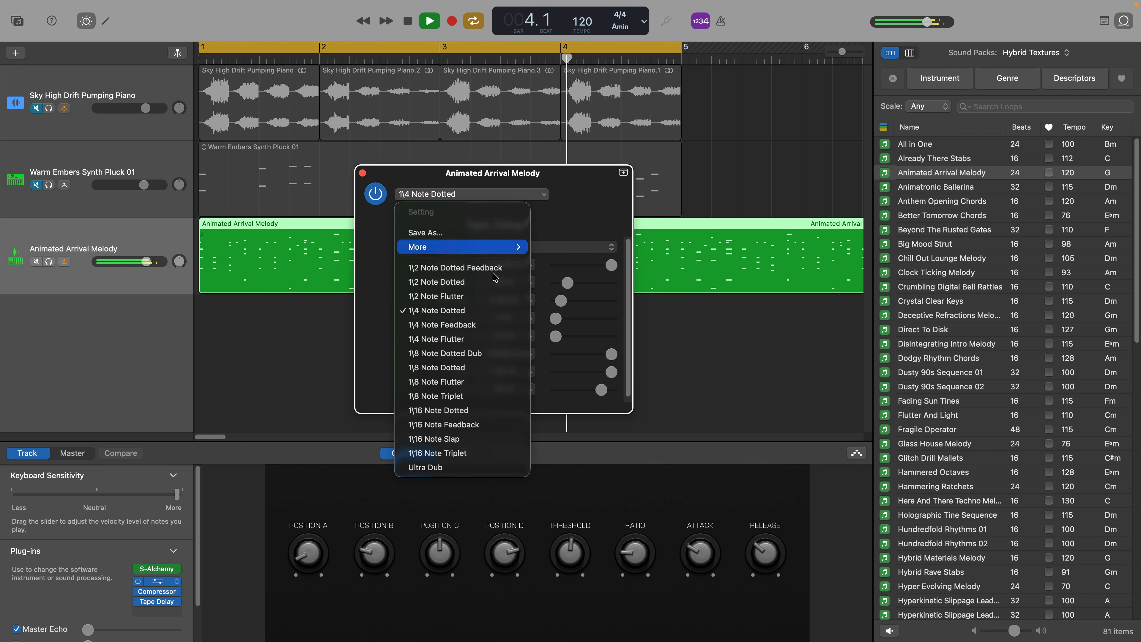
{"action": "left_click", "coordinate": [464, 409]}
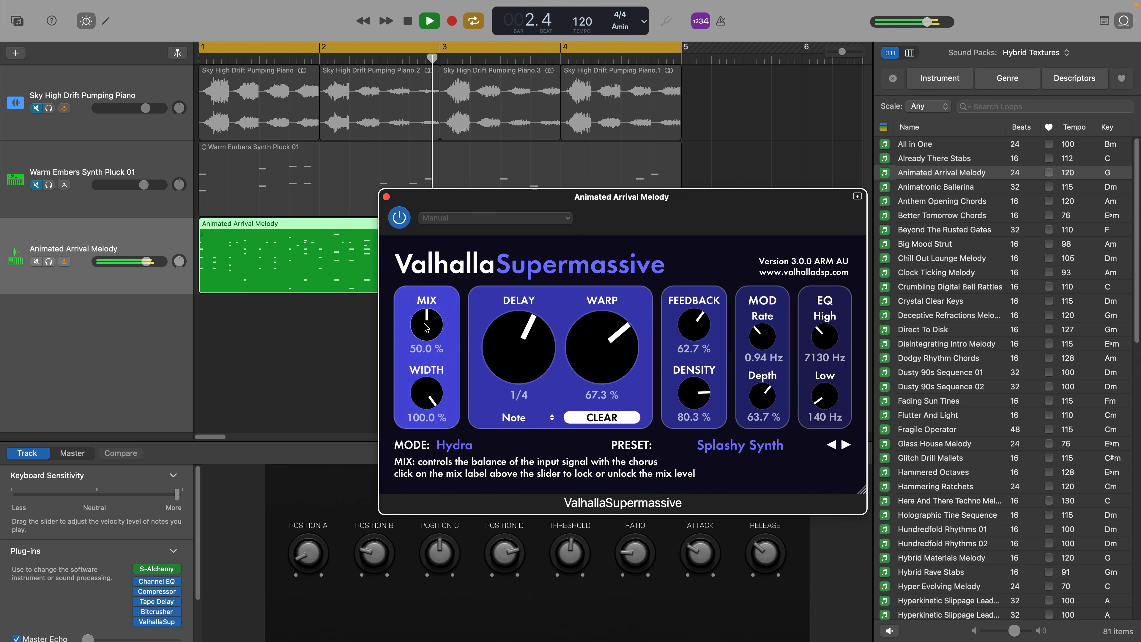
Lower the ValhallaSupermassive mix to 18.6 % during playback and close the plug-in window
{"action": "left_click_drag", "start_coordinate": [423, 345], "coordinate": [424, 356]}
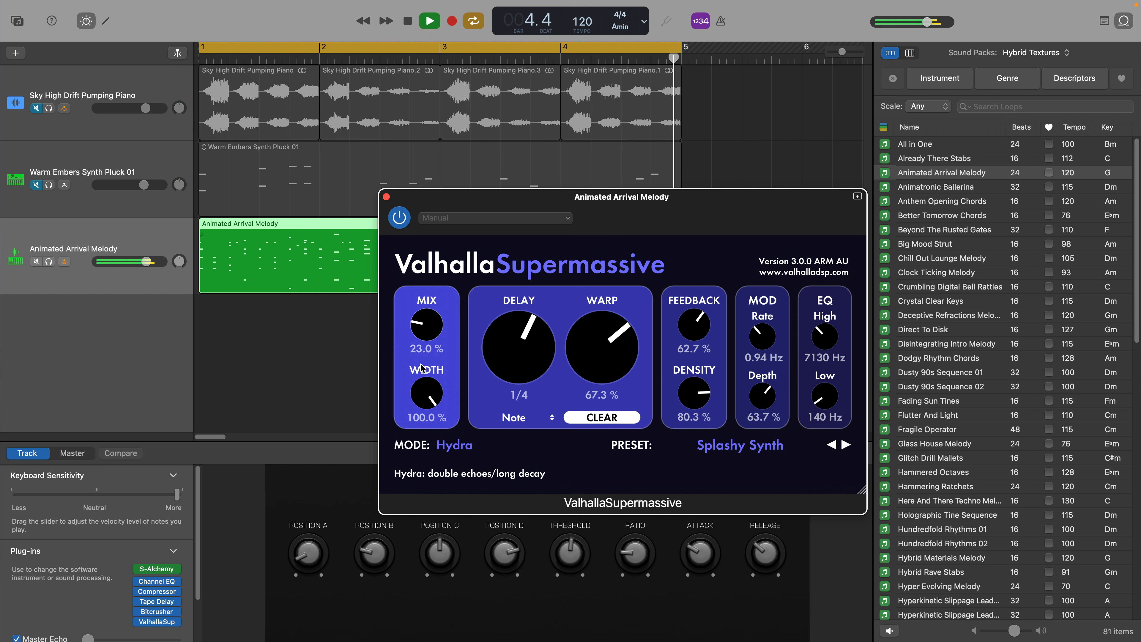
{"action": "left_click_drag", "start_coordinate": [421, 364], "coordinate": [421, 366]}
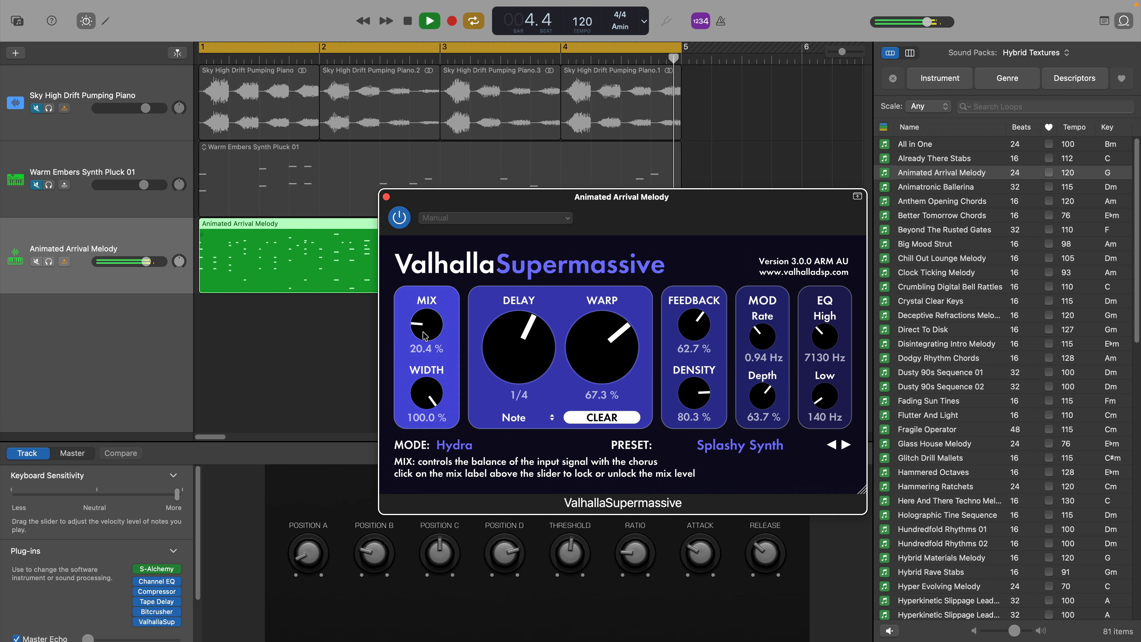
{"action": "left_click_drag", "start_coordinate": [423, 332], "coordinate": [423, 335]}
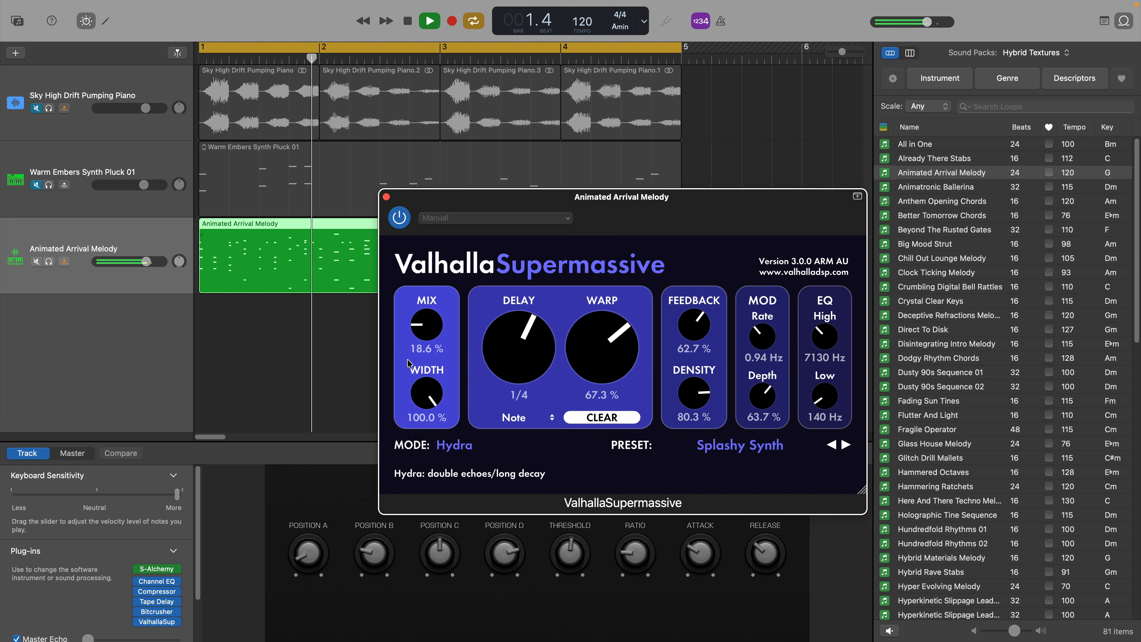
{"action": "left_click", "coordinate": [386, 197]}
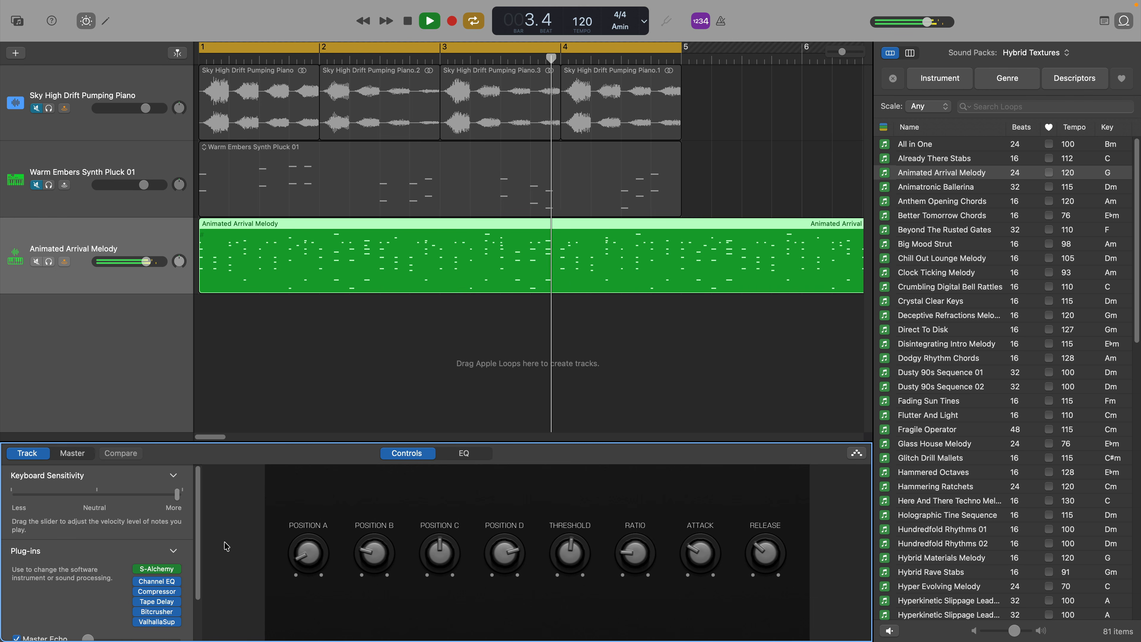